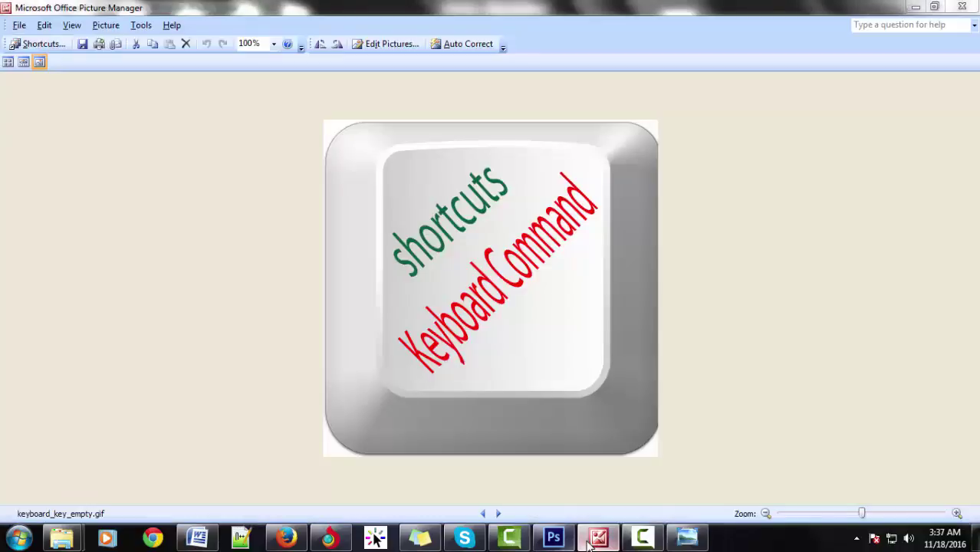
# Switch to keyboard_key_empty.gif, the shortcuts key image, in Picture Manager.
pyautogui.click(592, 541)
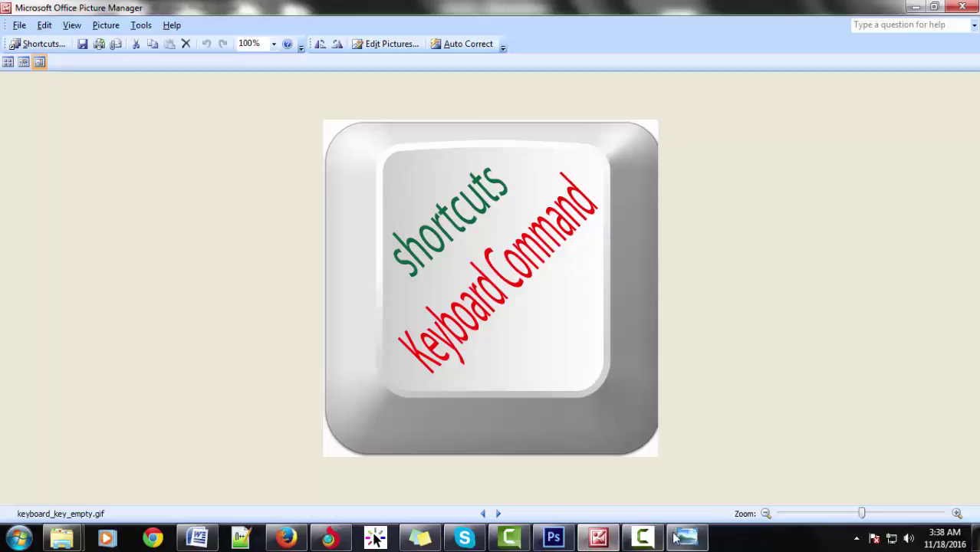
# Bring CLT.docx in Word to the front, showing the CLT+ALT+ DELETE heading.
pyautogui.click(198, 539)
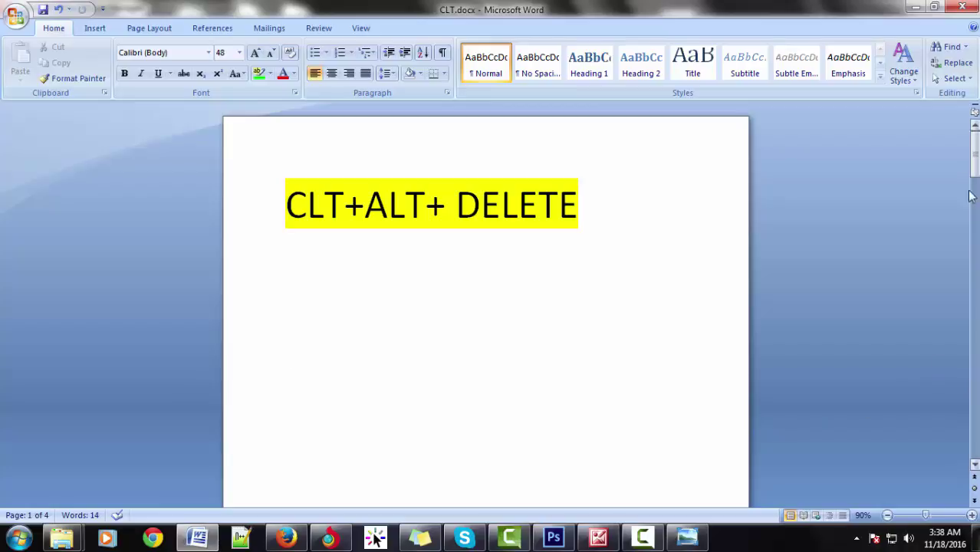
# Scroll down to the red-highlighted CLT+SHIFT+ESC entry on the next page.
pyautogui.moveTo(972, 163); pyautogui.dragTo(972, 184)
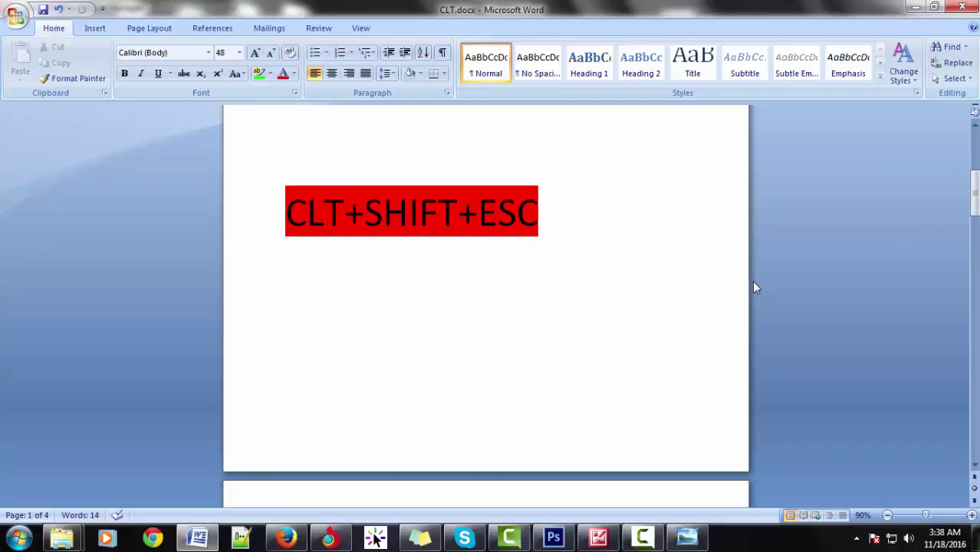
pyautogui.hotkey('ctrl', 'shift', 'Escape')
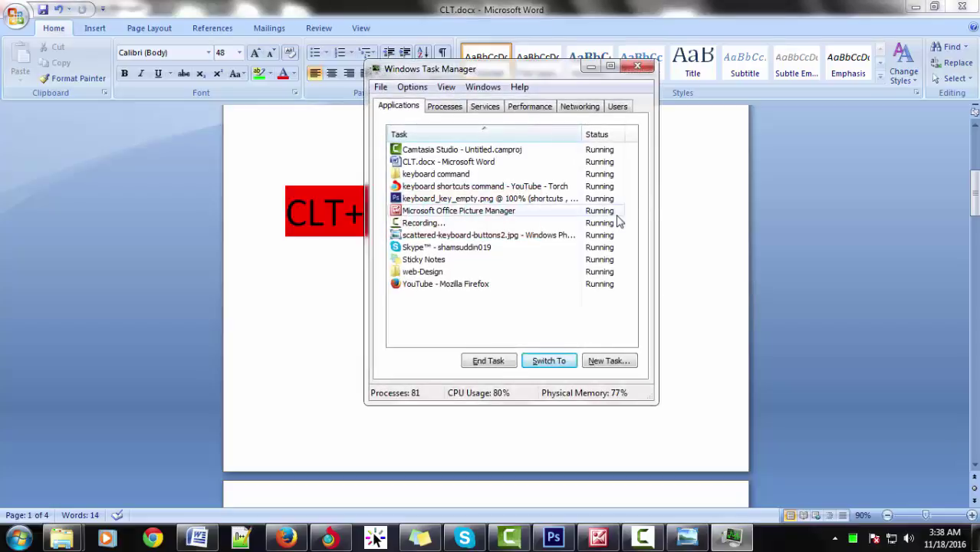
pyautogui.moveTo(482, 75); pyautogui.dragTo(493, 74)
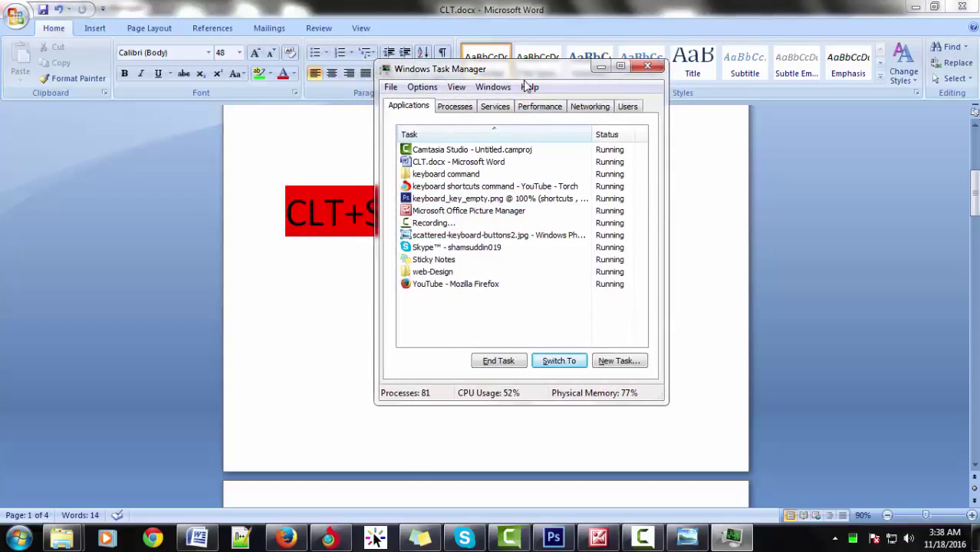
pyautogui.click(656, 73)
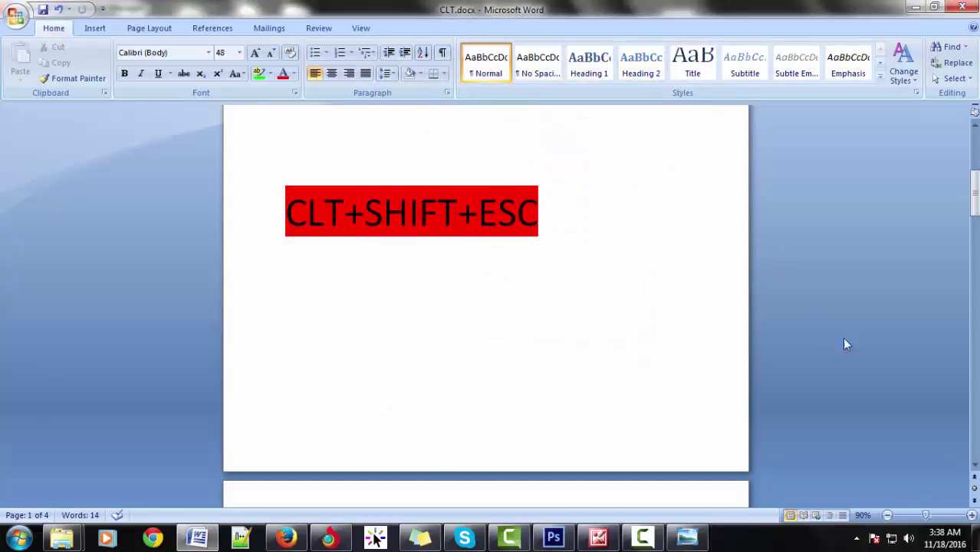
# Move to ALT+TAB, then Alt+Tab through Skype, Torch and Photoshop back to Word.
pyautogui.press('Down')
pyautogui.press('Down')
pyautogui.press('Down')
pyautogui.press('Down')
pyautogui.press('Down')
pyautogui.press('Down')
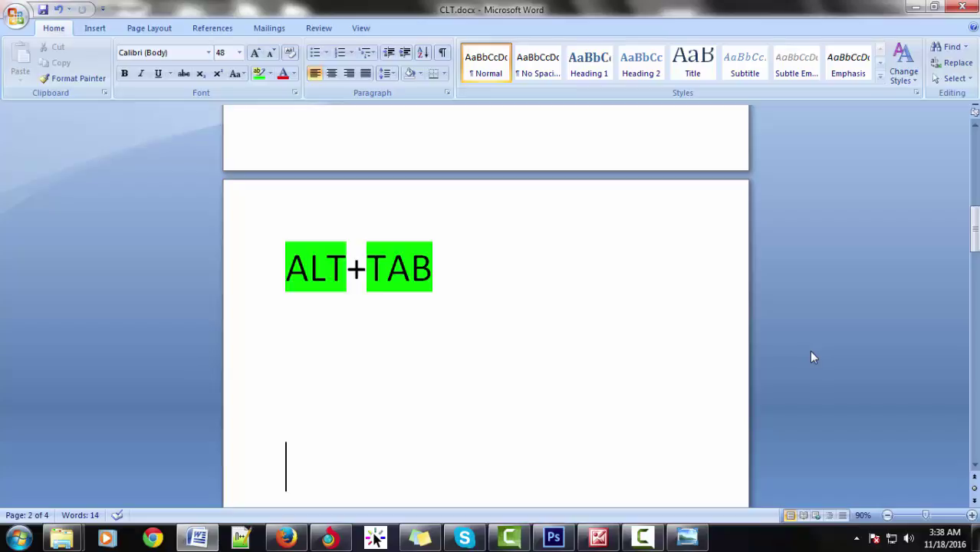
pyautogui.hotkey('alt', 'Tab')
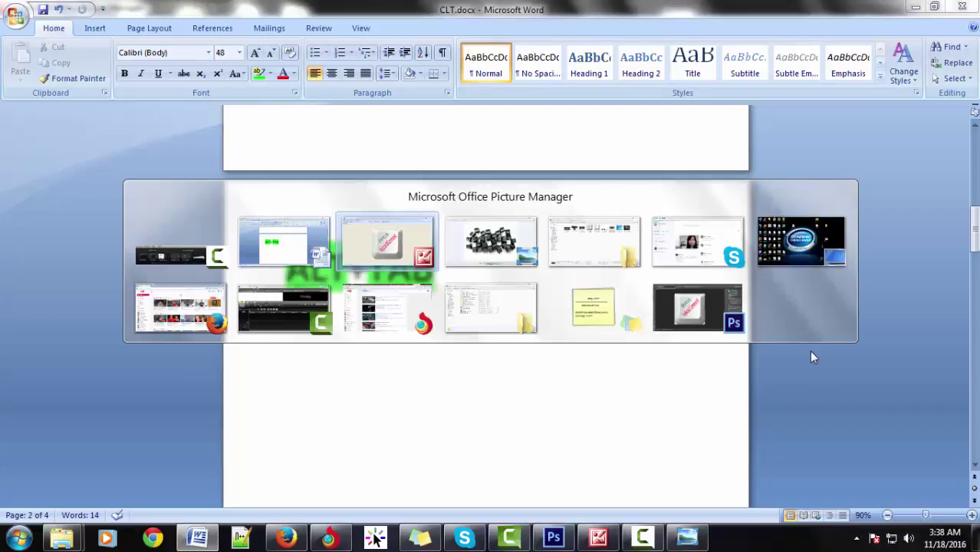
pyautogui.press('Tab')
pyautogui.press('Tab')
pyautogui.press('Tab')
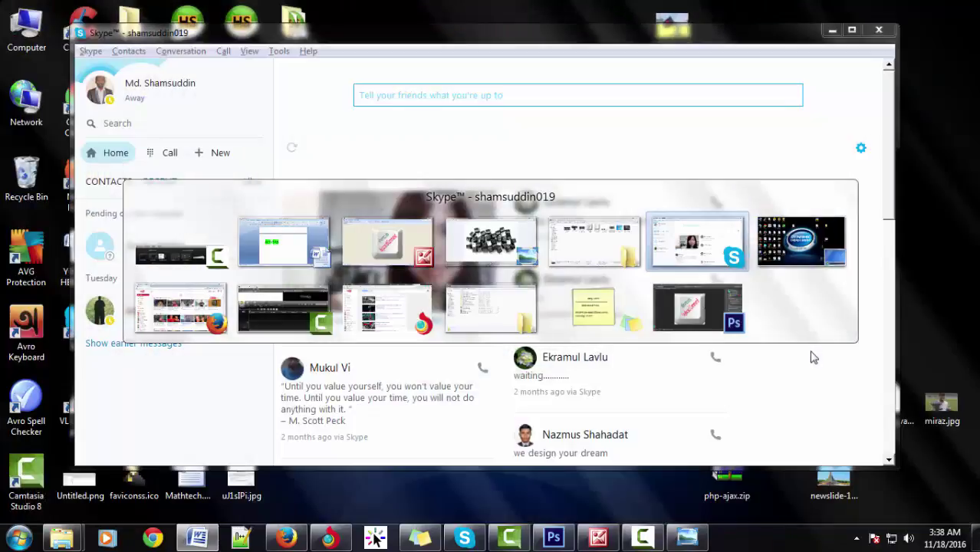
pyautogui.press('Tab')
pyautogui.press('Tab')
pyautogui.press('Tab')
pyautogui.press('Tab')
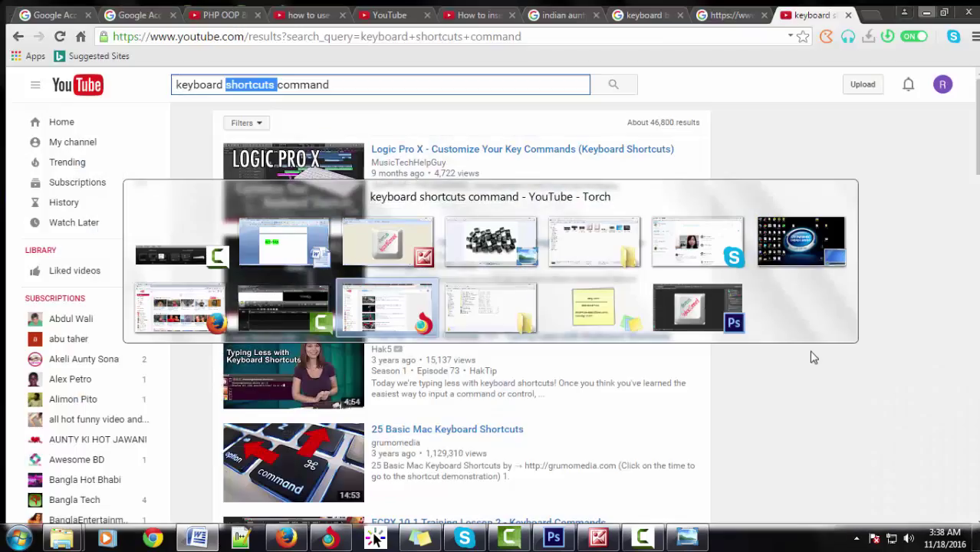
pyautogui.press('Tab')
pyautogui.press('Tab')
pyautogui.press('Tab')
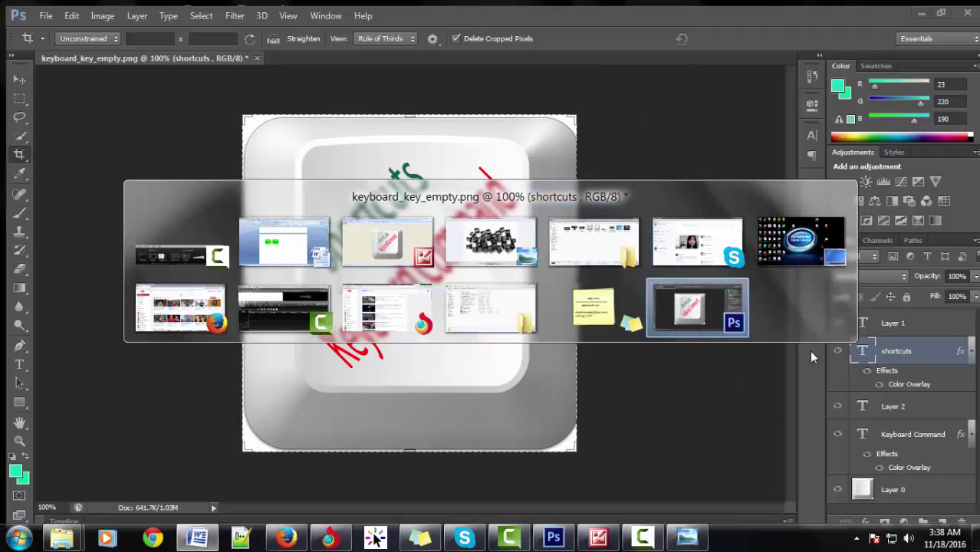
pyautogui.press('Tab')
pyautogui.press('Tab')
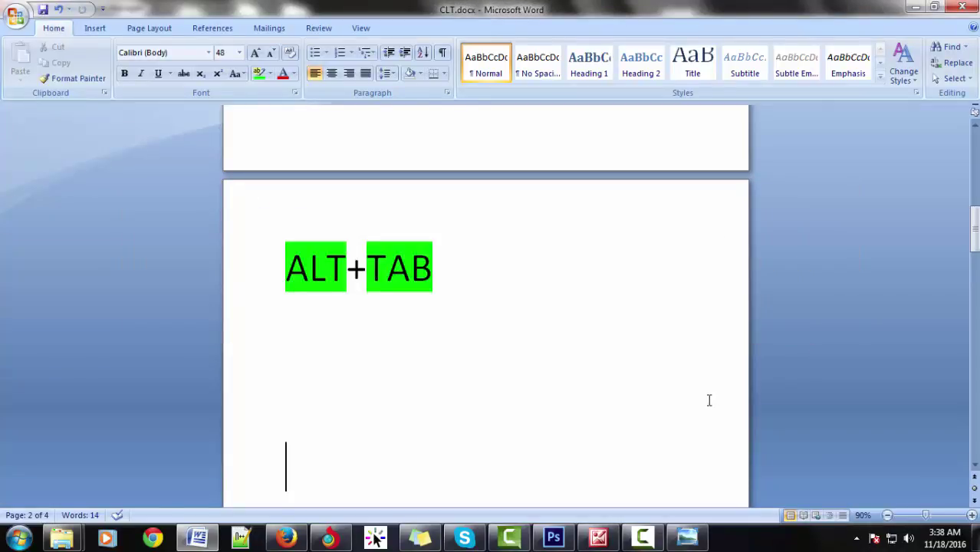
# At WINDOWS+D, show and restore the desktop with Win+D, then move to the CLT + entry.
pyautogui.write('WINDOWS+D')
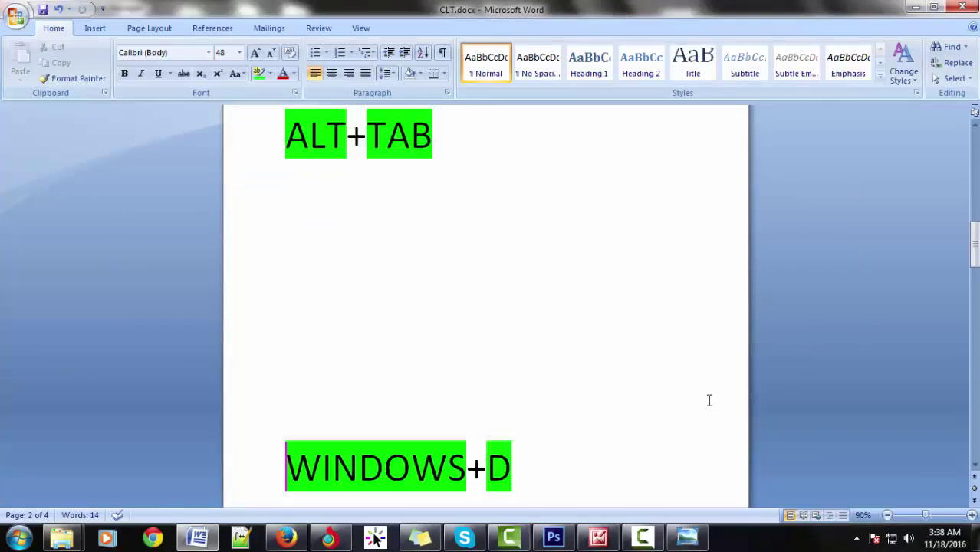
pyautogui.press('Return')
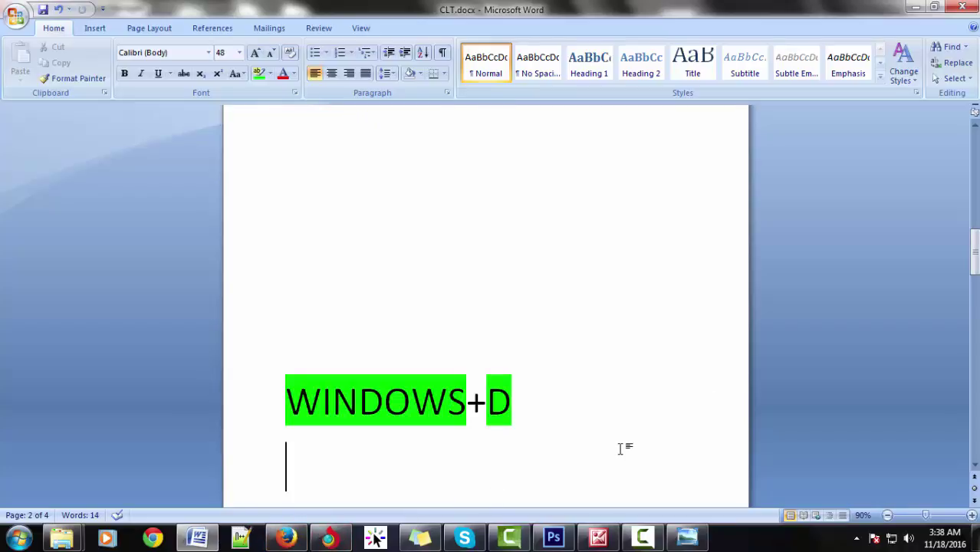
pyautogui.press('super+d')
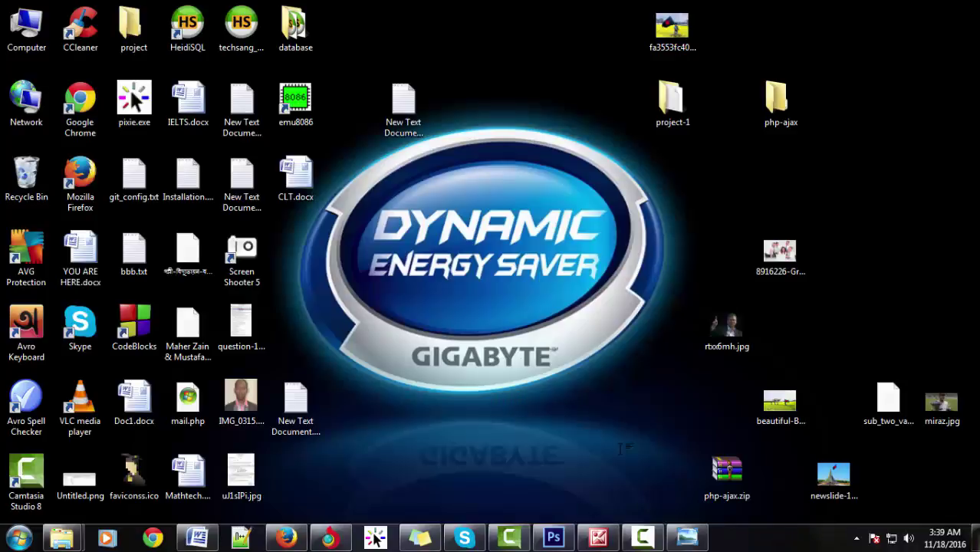
pyautogui.press('super+d')
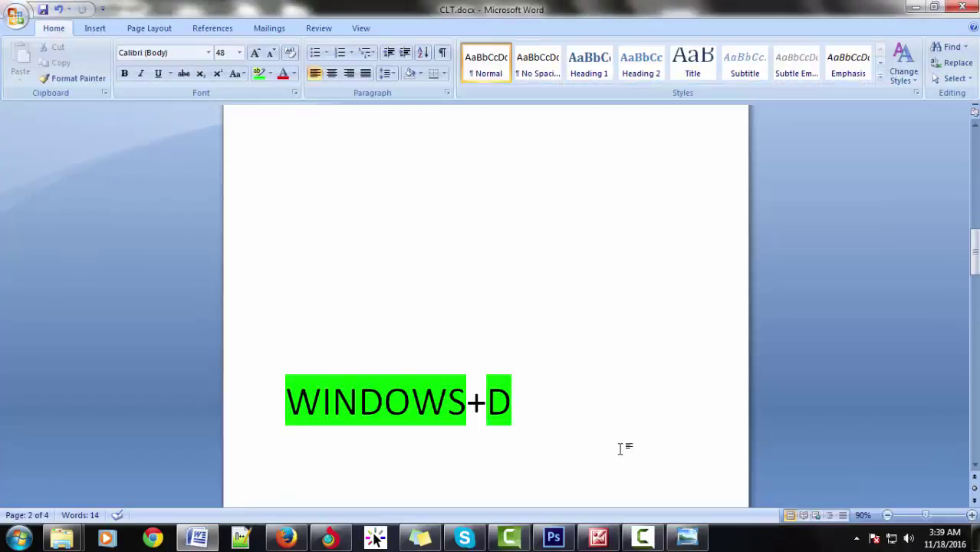
pyautogui.hotkey('ctrl', 'z')
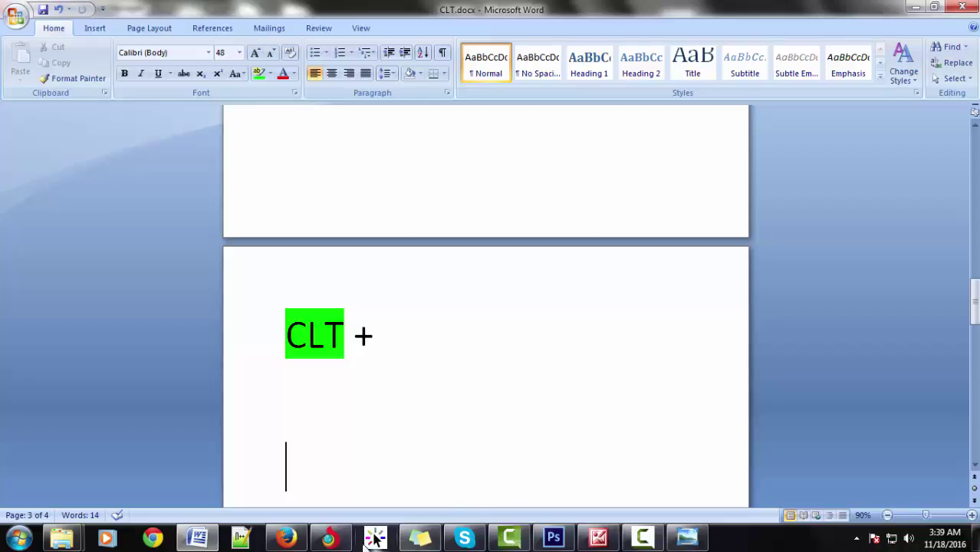
# Open a new Firefox tab and zoom in and out, ending with three-column tiles.
pyautogui.hotkey('alt', 'Tab')
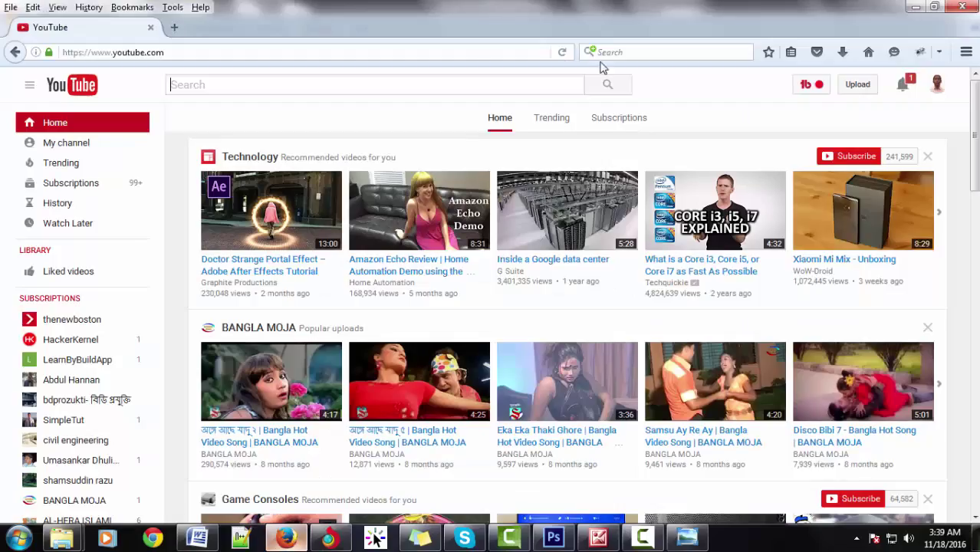
pyautogui.click(174, 28)
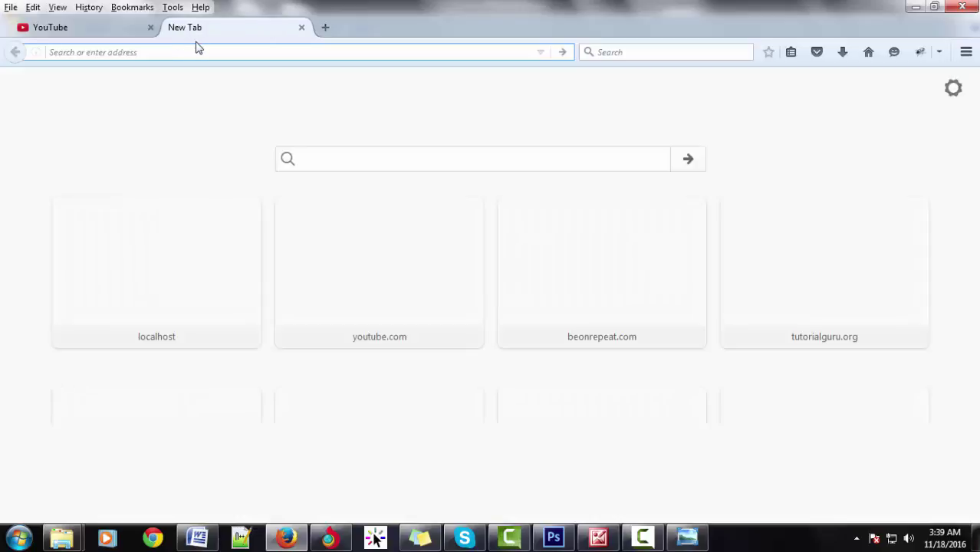
pyautogui.hotkey('ctrl', '+')
pyautogui.hotkey('ctrl', '+')
pyautogui.hotkey('ctrl', '+')
pyautogui.hotkey('ctrl', '+')
pyautogui.hotkey('ctrl', '+')
pyautogui.hotkey('ctrl', '+')
pyautogui.hotkey('ctrl', '+')
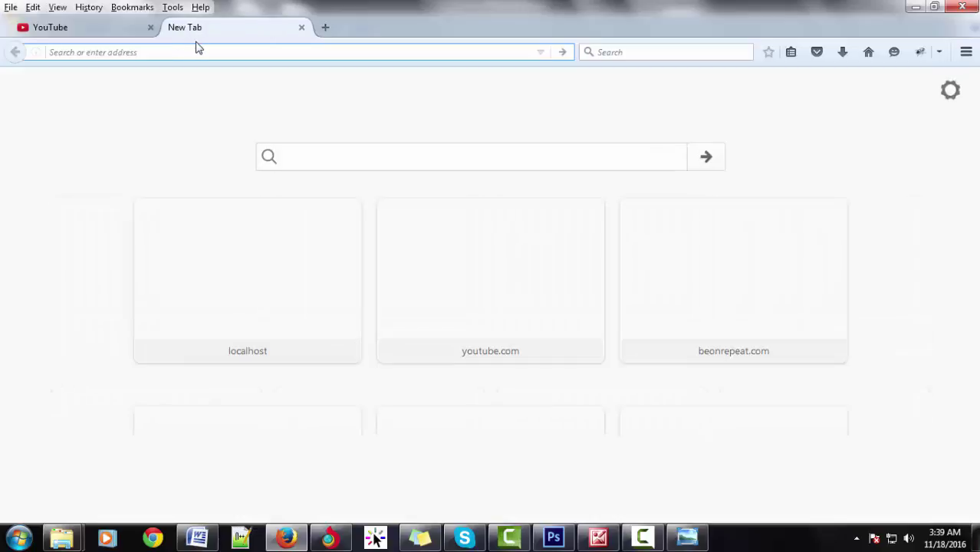
pyautogui.hotkey('ctrl', '+')
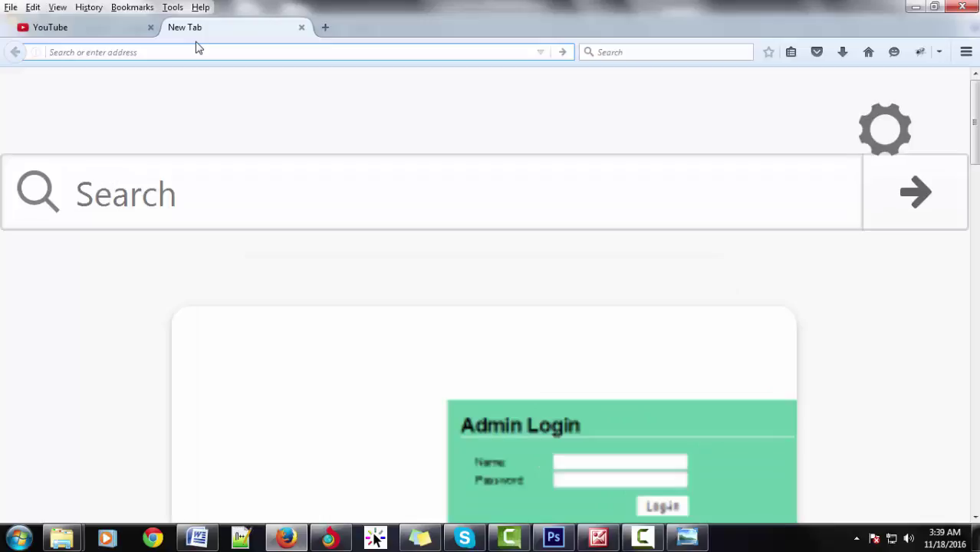
pyautogui.hotkey('ctrl', '-')
pyautogui.hotkey('ctrl', '-')
pyautogui.hotkey('ctrl', '-')
pyautogui.hotkey('ctrl', '-')
pyautogui.hotkey('ctrl', '-')
pyautogui.hotkey('ctrl', '-')
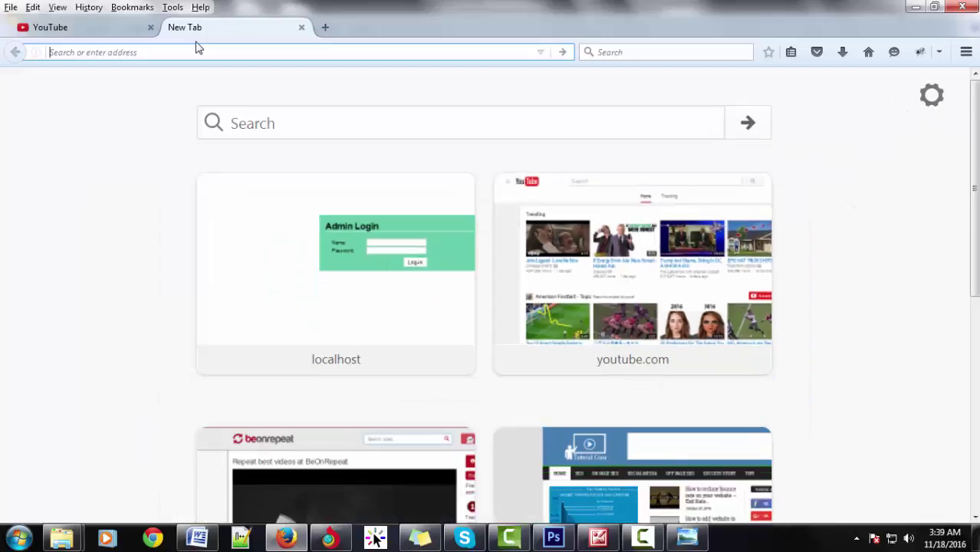
pyautogui.hotkey('ctrl', '-')
pyautogui.hotkey('ctrl', '-')
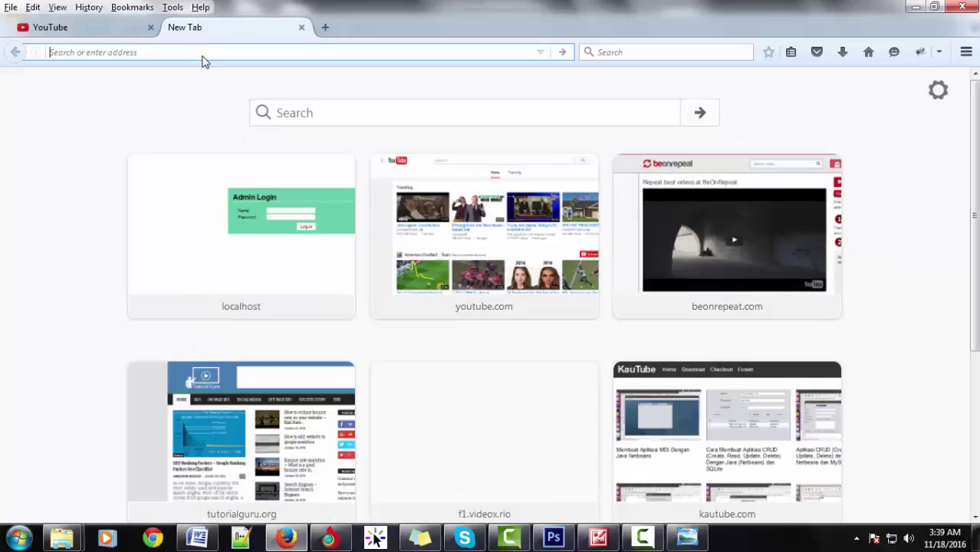
pyautogui.hotkey('ctrl', '+')
pyautogui.hotkey('ctrl', '+')
pyautogui.hotkey('ctrl', '+')
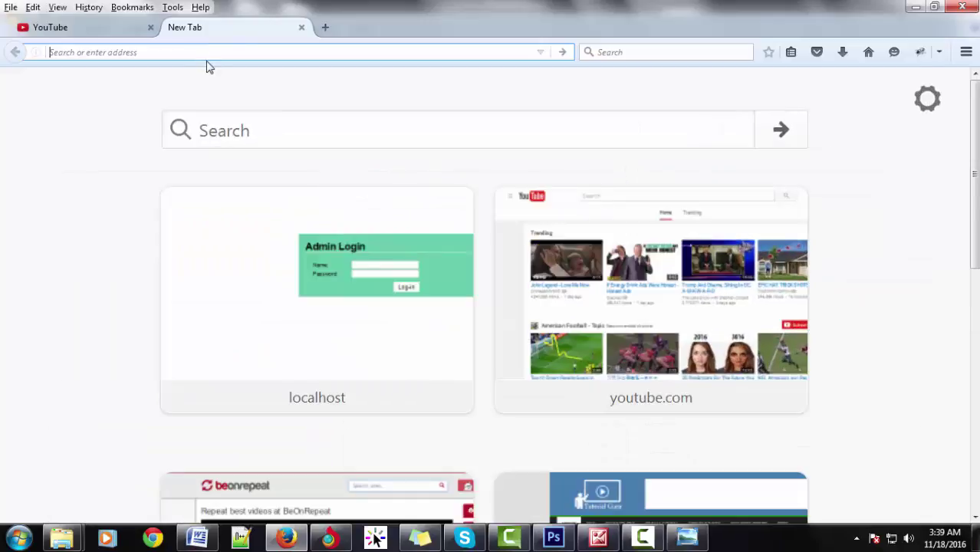
pyautogui.hotkey('ctrl', '-')
pyautogui.hotkey('ctrl', '+')
pyautogui.hotkey('ctrl', '+')
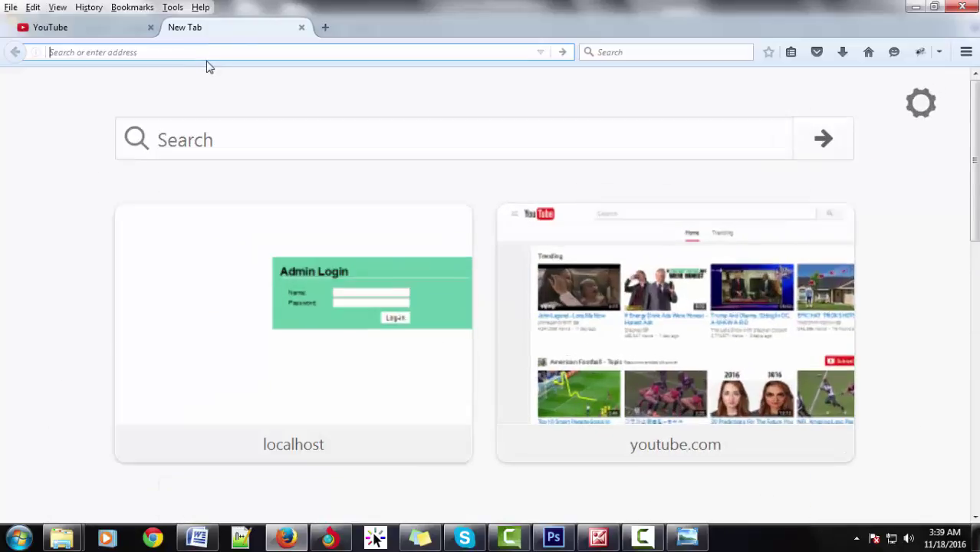
pyautogui.hotkey('ctrl', '-')
pyautogui.hotkey('ctrl', '-')
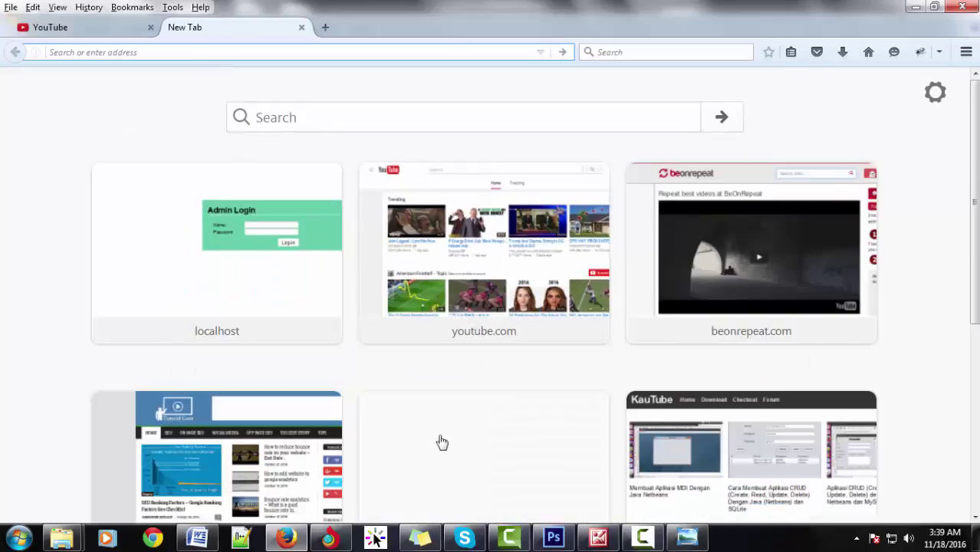
# Bring CLT.docx forward at WINDOWS + M and minimise all windows with Win+M.
pyautogui.click(197, 539)
pyautogui.scroll(-3, 584, 408)
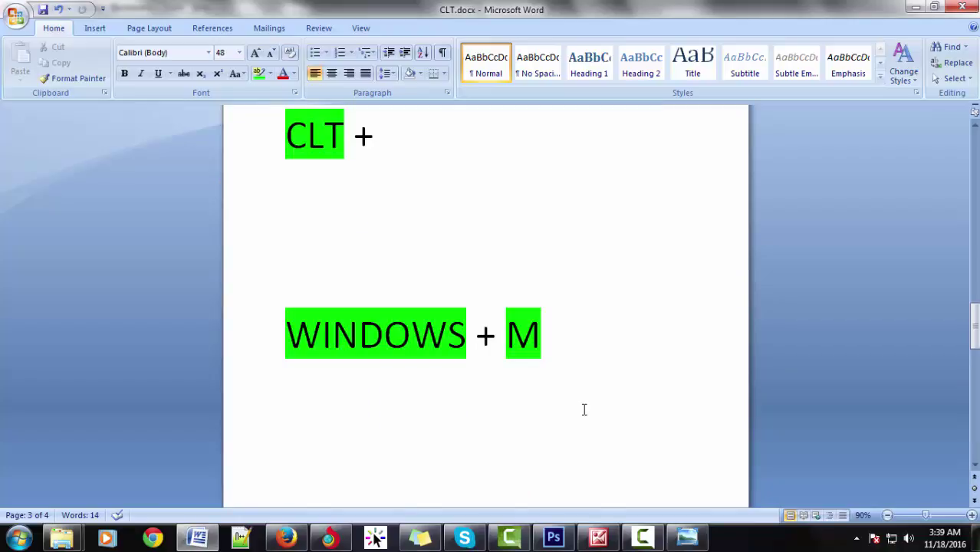
pyautogui.press('super+m')
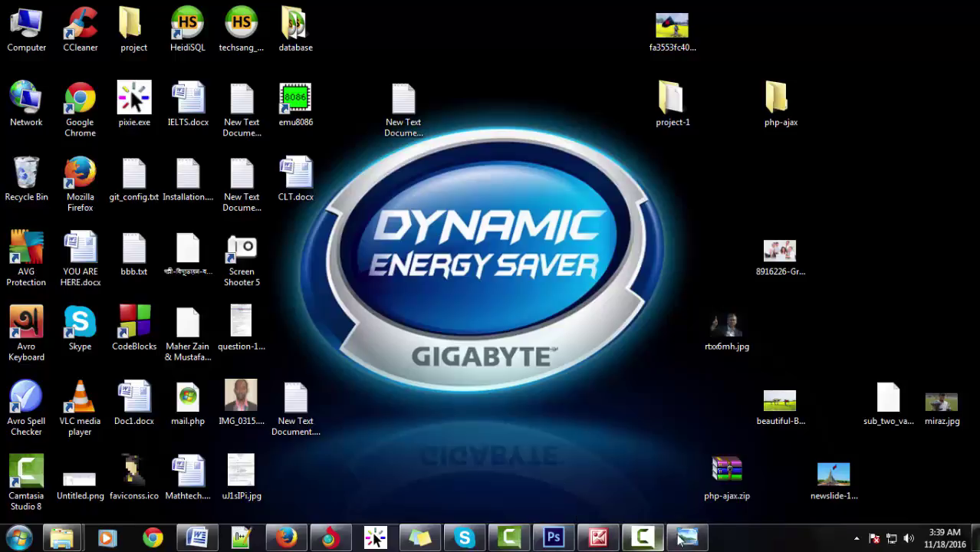
# Restore CLT.docx, move to the F3 entry and press F3.
pyautogui.moveTo(691, 539)
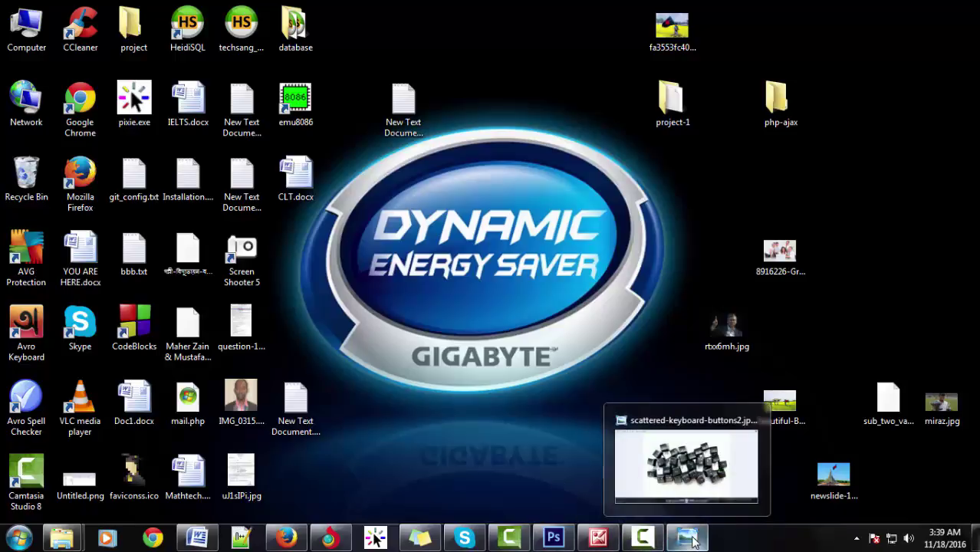
pyautogui.click(197, 539)
pyautogui.press('Down')
pyautogui.press('Down')
pyautogui.press('Down')
pyautogui.press('Down')
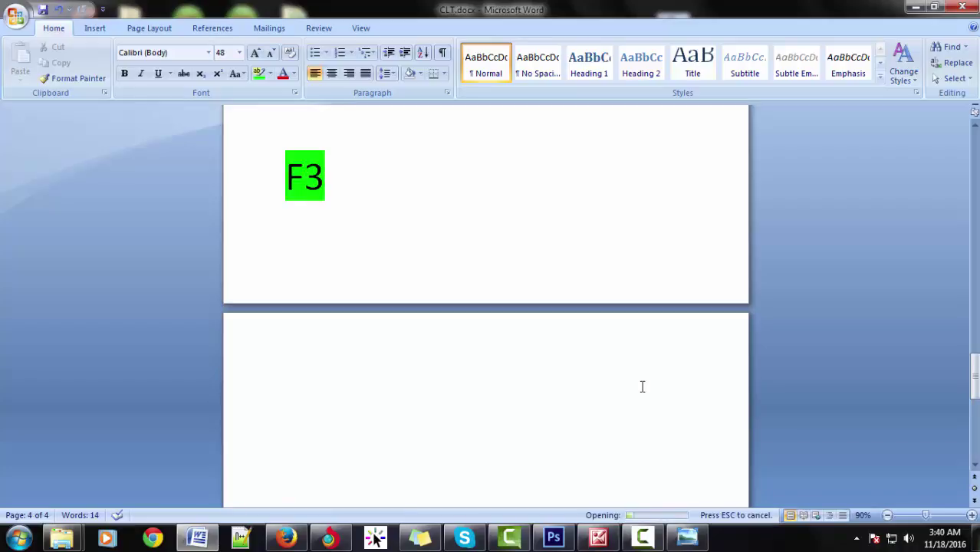
pyautogui.press('F3')
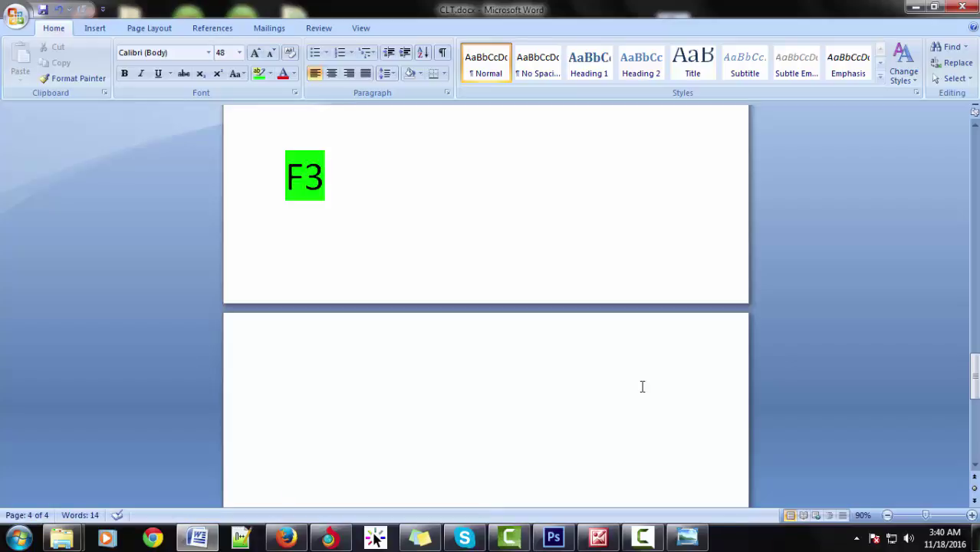
# Search for test text with Ctrl+F, clear it, and close Find and Replace.
pyautogui.hotkey('ctrl', 'f')
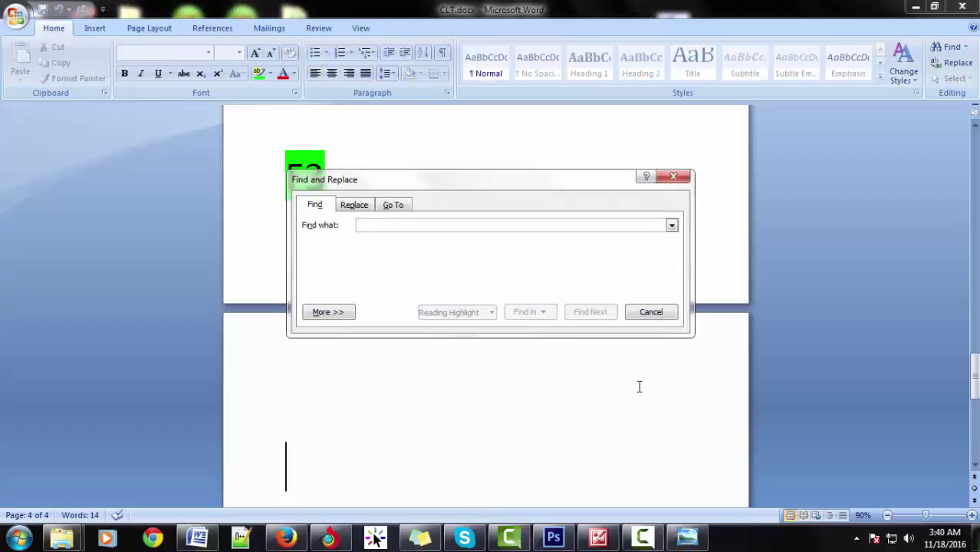
pyautogui.write('xdbvdfgbddfdfvbdf')
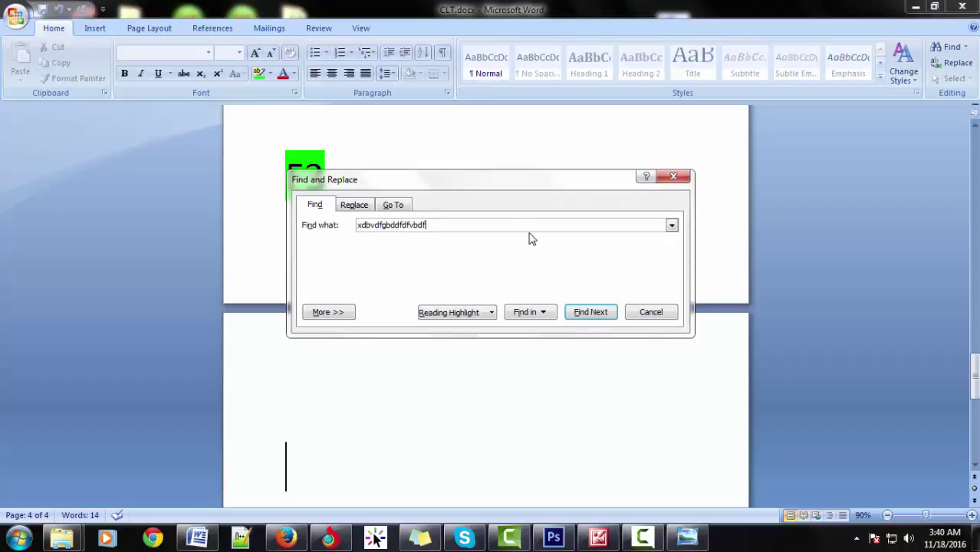
pyautogui.moveTo(428, 224); pyautogui.dragTo(345, 224)
pyautogui.press('BackSpace')
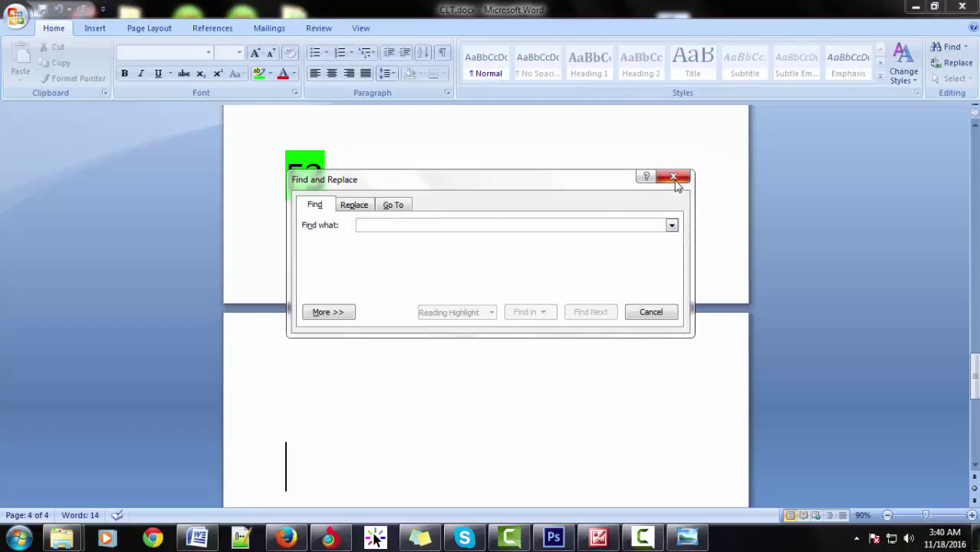
pyautogui.click(675, 178)
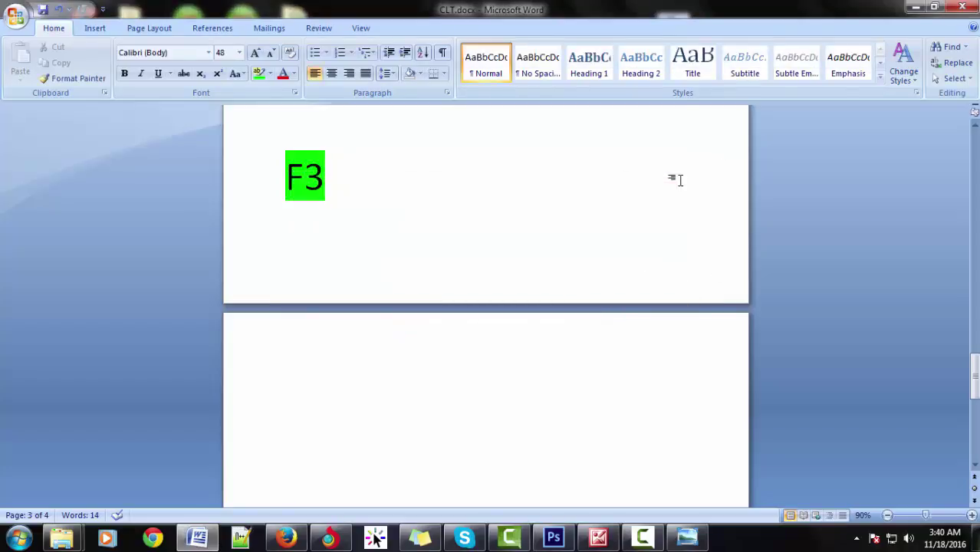
# Move to page 4 and highlight CLT+C, CLT+V and CLT, then click after WINDOWS+L.
pyautogui.press('Down')
pyautogui.press('Down')
pyautogui.press('Down')
pyautogui.press('Down')
pyautogui.press('Down')
pyautogui.press('Down')
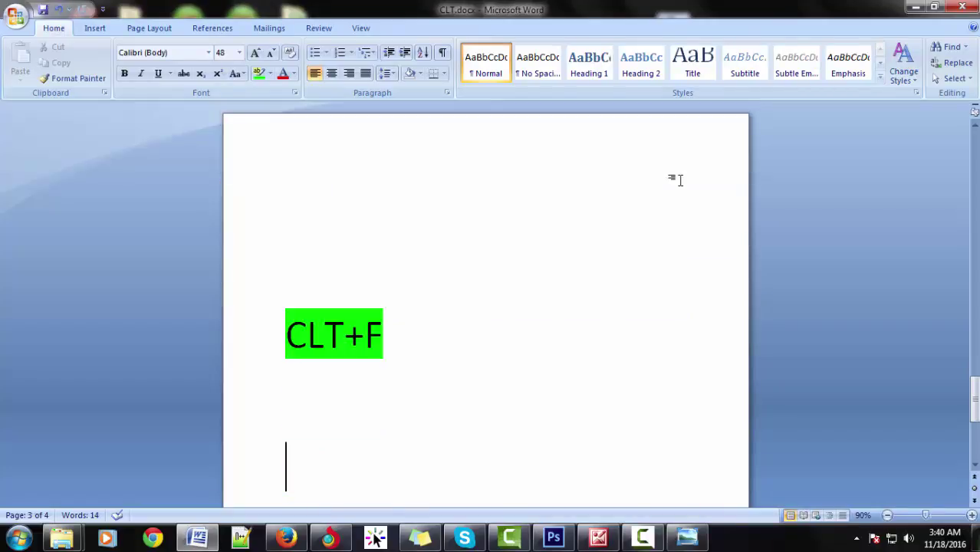
pyautogui.press('Down')
pyautogui.press('Down')
pyautogui.press('Down')
pyautogui.press('Down')
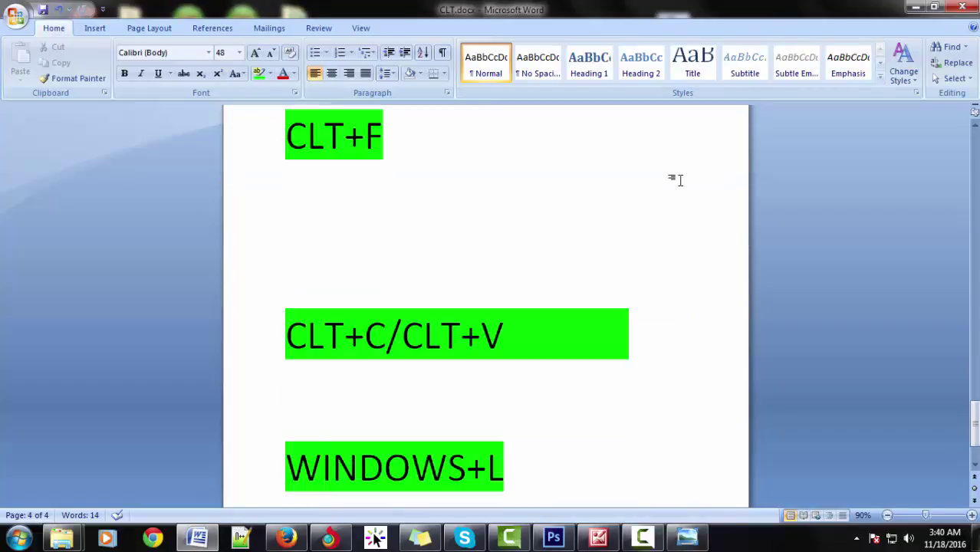
pyautogui.moveTo(385, 335); pyautogui.dragTo(308, 331)
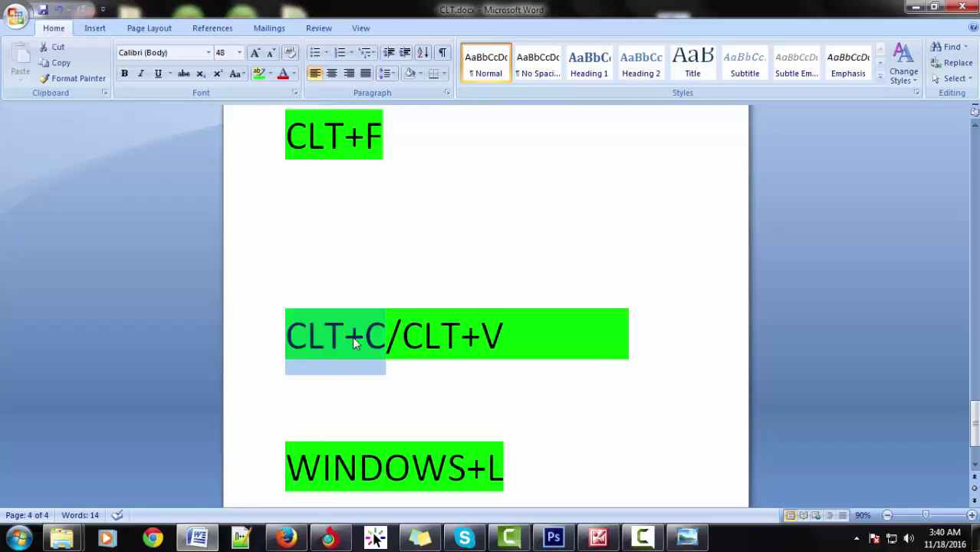
pyautogui.moveTo(402, 335)
pyautogui.mouseDown()
pyautogui.moveTo(531, 344)
pyautogui.moveTo(402, 335)
pyautogui.mouseUp()
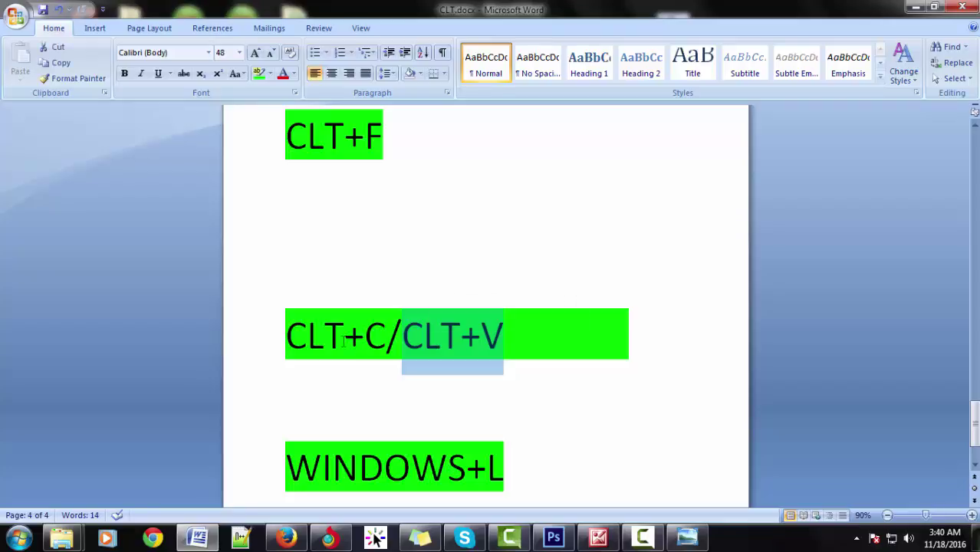
pyautogui.doubleClick(296, 335)
pyautogui.click(537, 459)
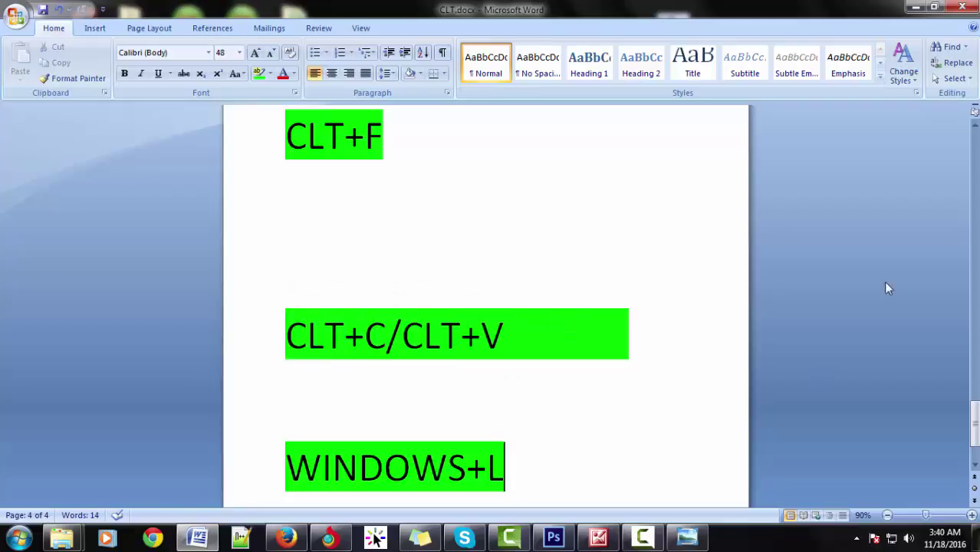
# Open windows-7-locked.jpg, zoom in and reposition it, then close Photo Viewer.
pyautogui.moveTo(63, 537)
pyautogui.click(307, 469)
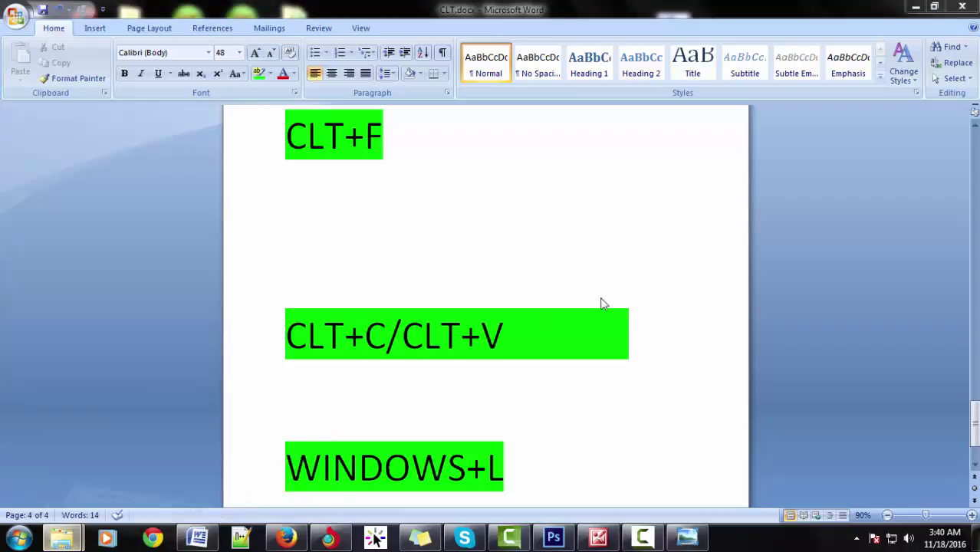
pyautogui.doubleClick(767, 115)
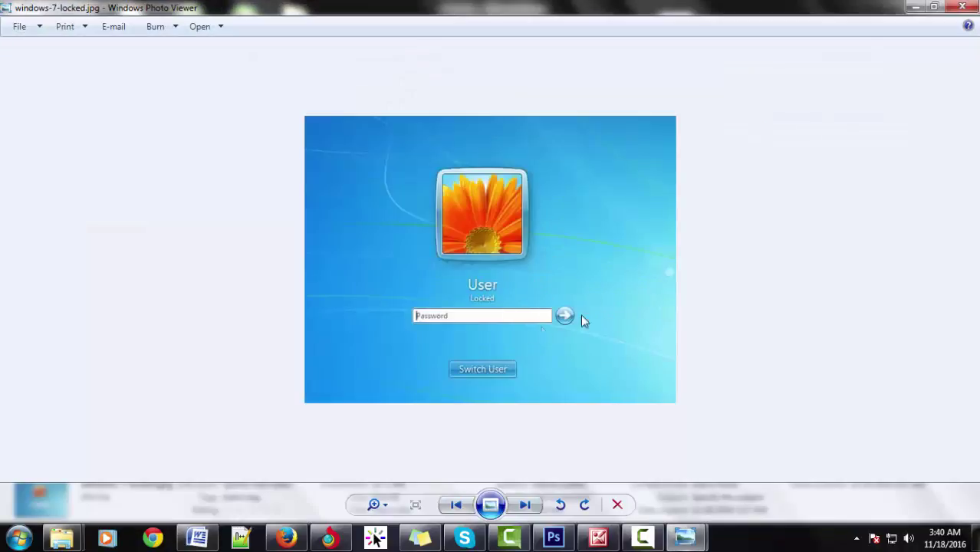
pyautogui.click(381, 504)
pyautogui.moveTo(384, 508); pyautogui.dragTo(383, 460)
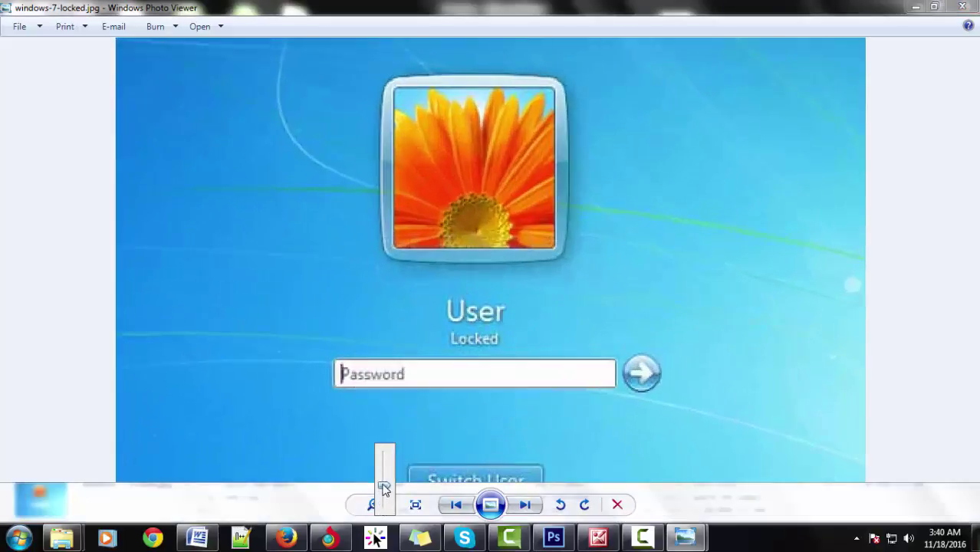
pyautogui.moveTo(534, 379); pyautogui.dragTo(569, 343)
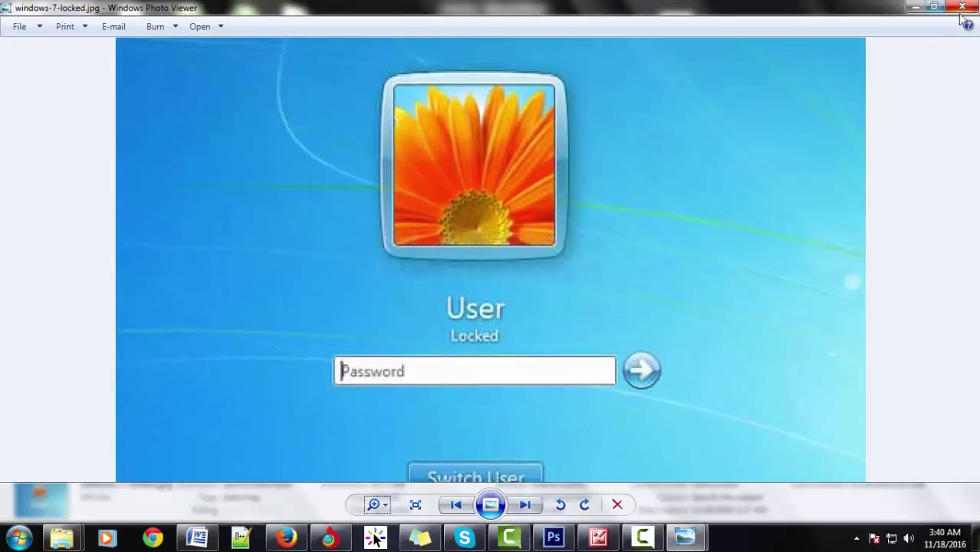
pyautogui.click(962, 7)
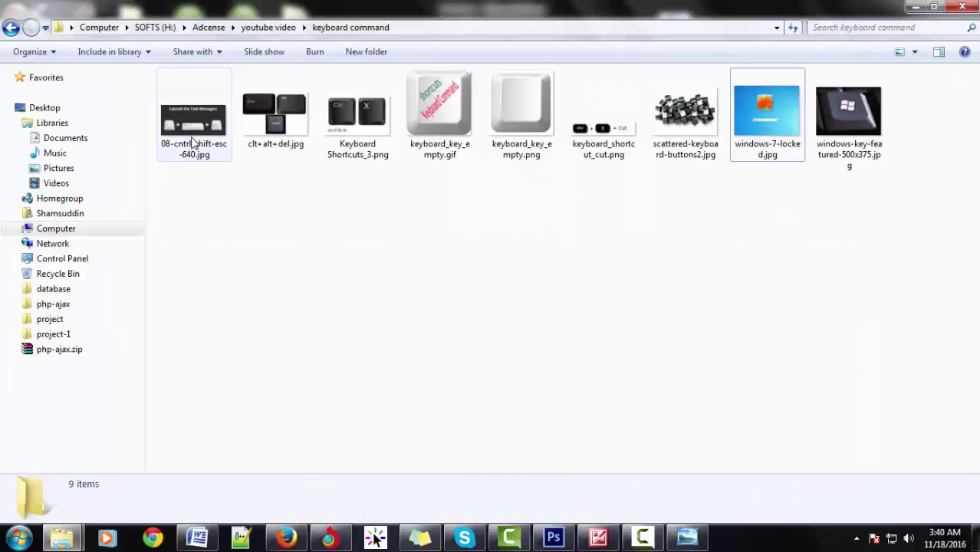
pyautogui.doubleClick(193, 143)
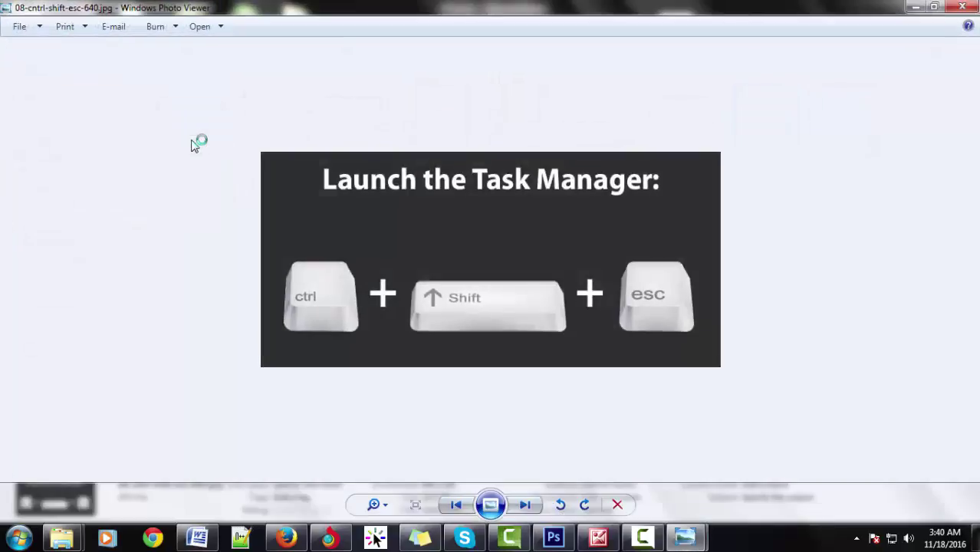
pyautogui.click(962, 7)
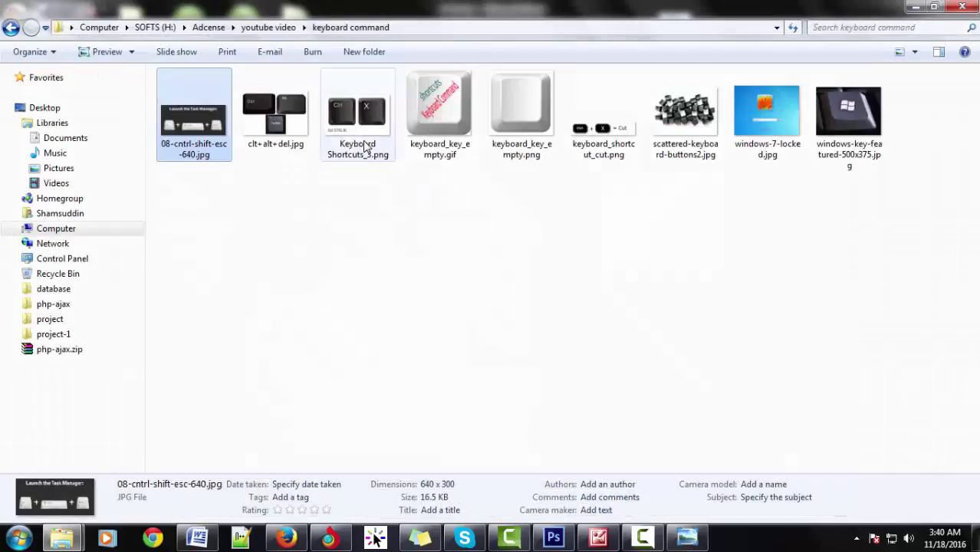